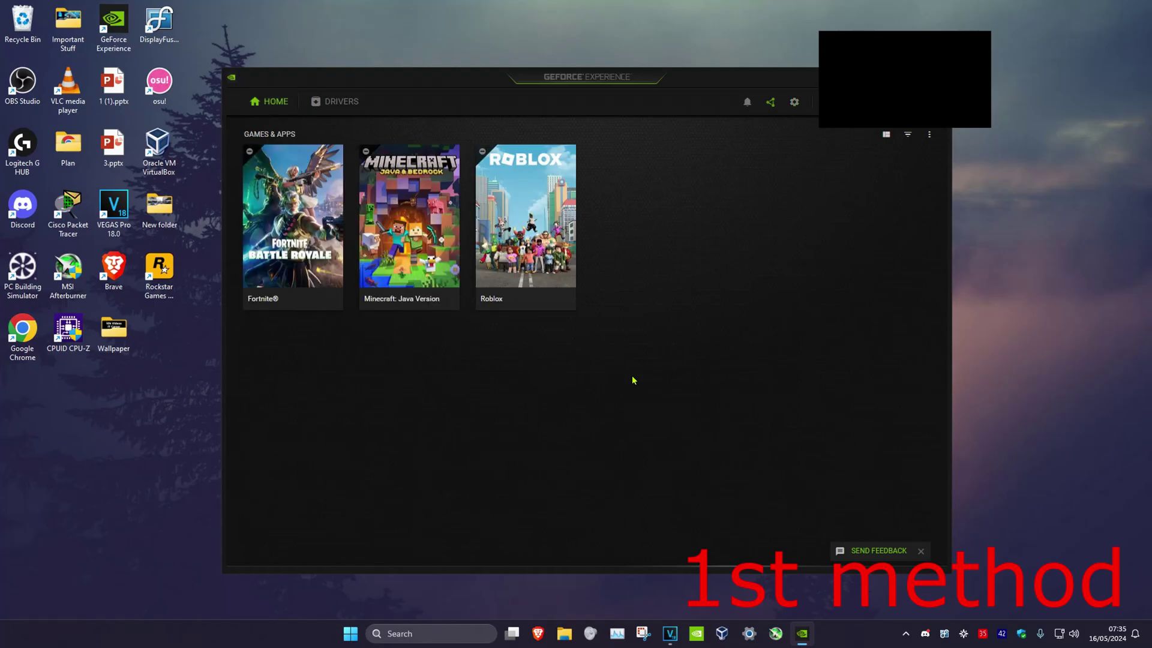
Remove both entries from the Scan Location list under Settings > Games & Apps.
{"action": "left_click", "coordinate": [793, 104]}
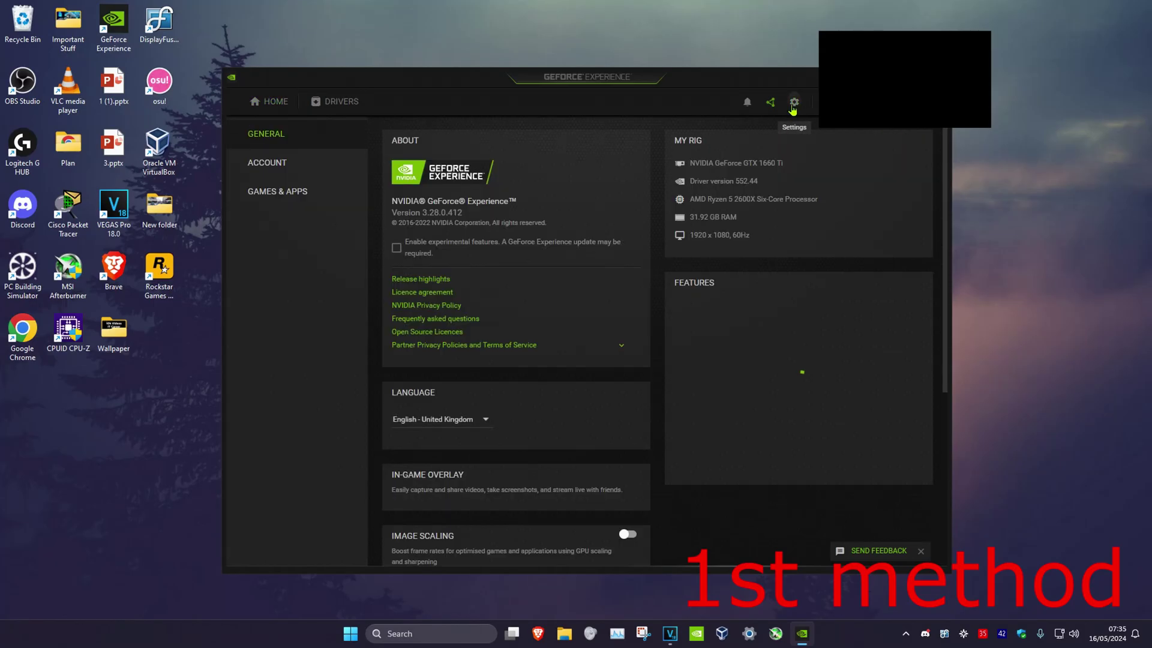
{"action": "left_click", "coordinate": [300, 199]}
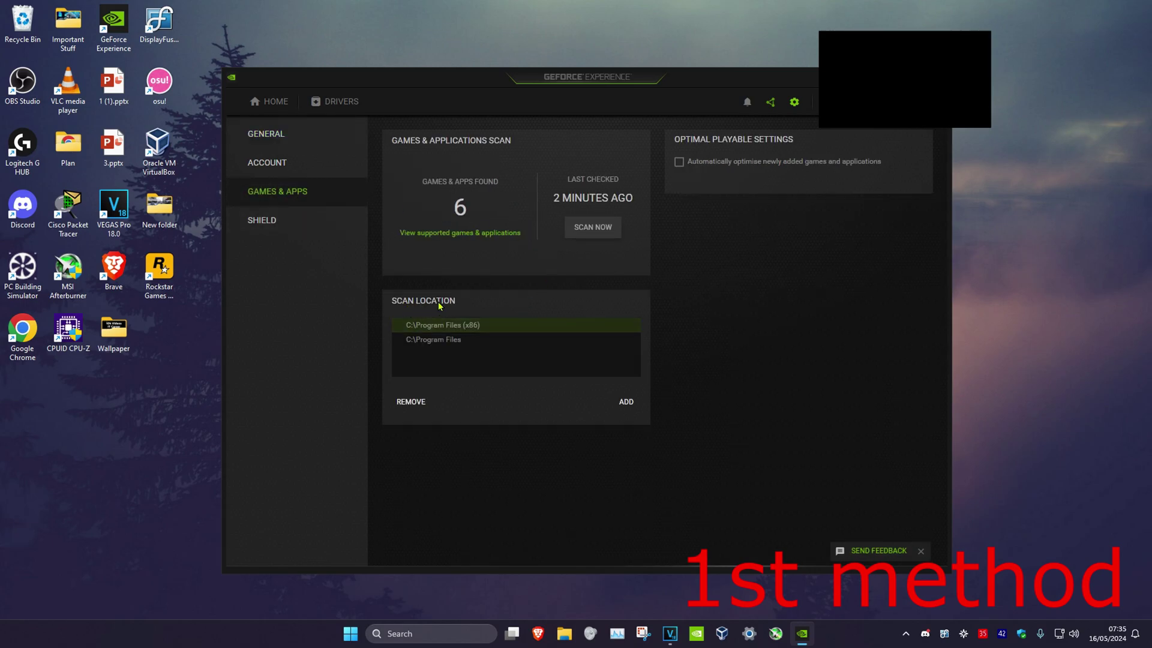
{"action": "left_click", "coordinate": [464, 342]}
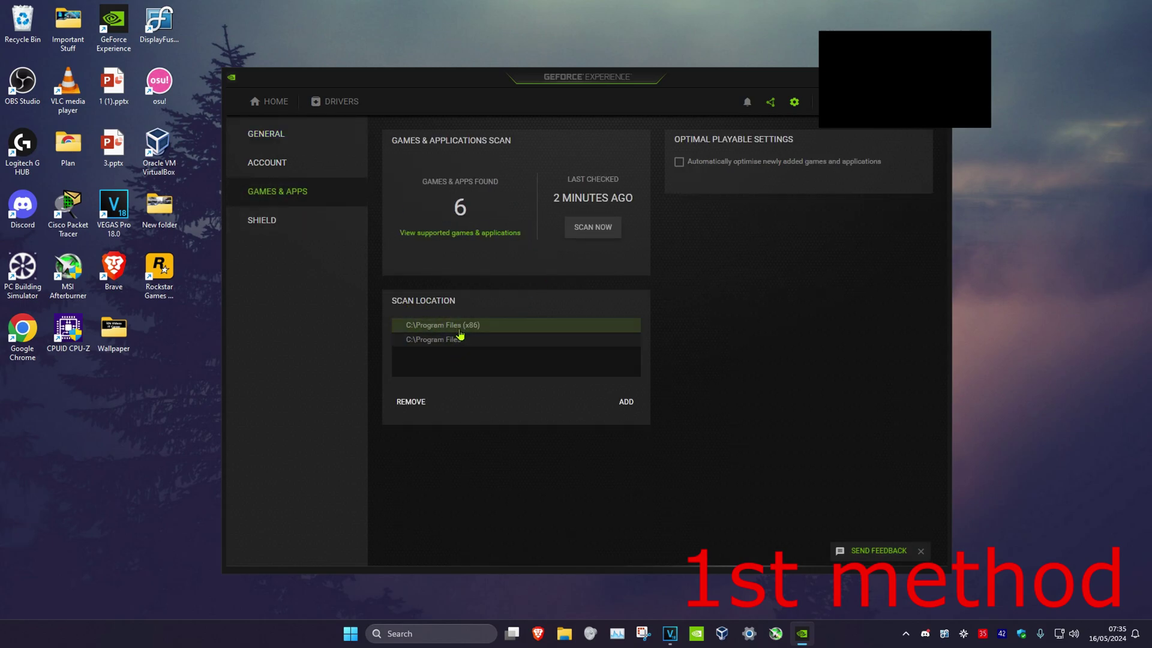
{"action": "left_click", "coordinate": [410, 402]}
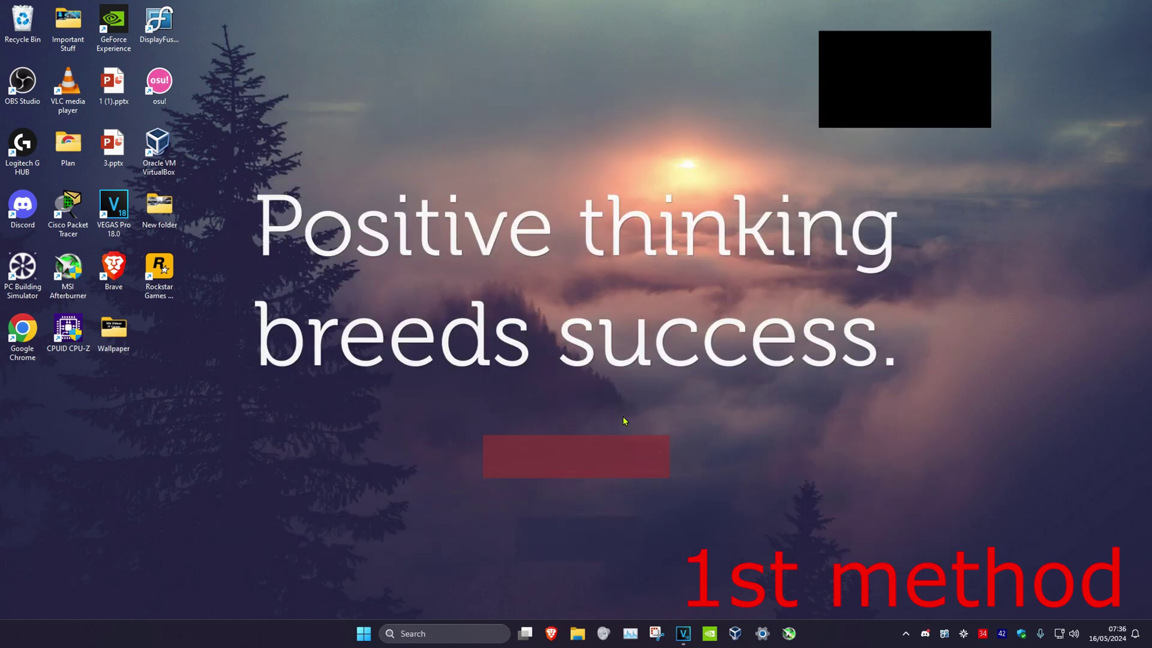
Relaunch GeForce Experience from Start search and run Scan Now in Games & Apps settings.
{"action": "key", "text": "super"}
{"action": "type", "text": "gefo"}
{"action": "left_click", "coordinate": [460, 296]}
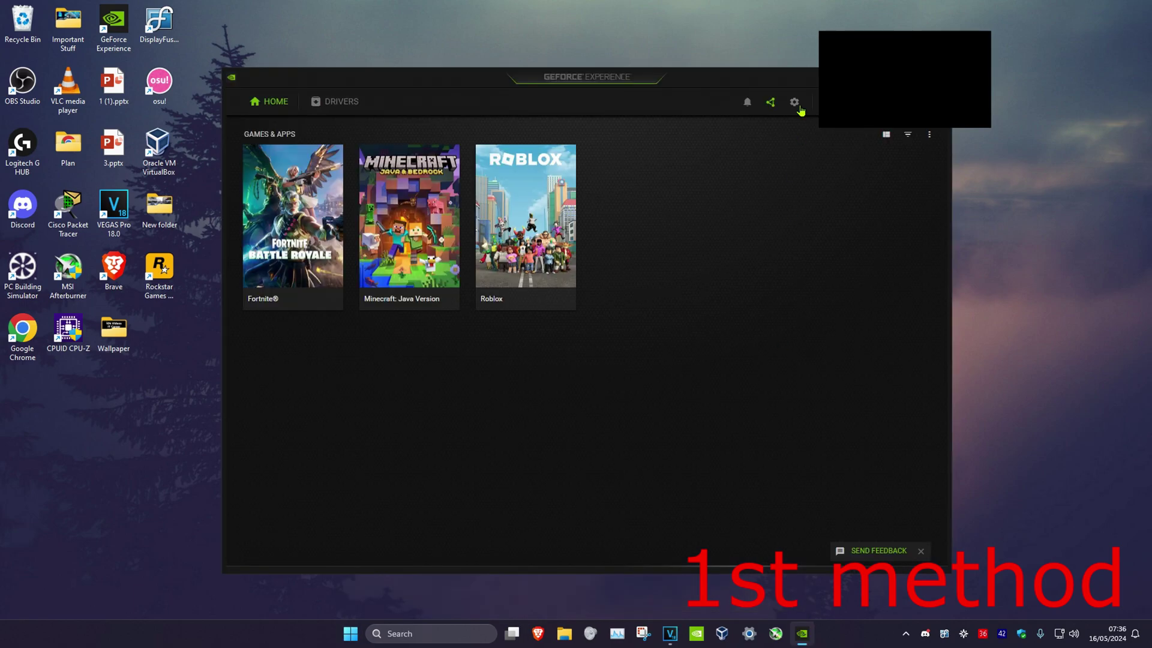
{"action": "left_click", "coordinate": [794, 102]}
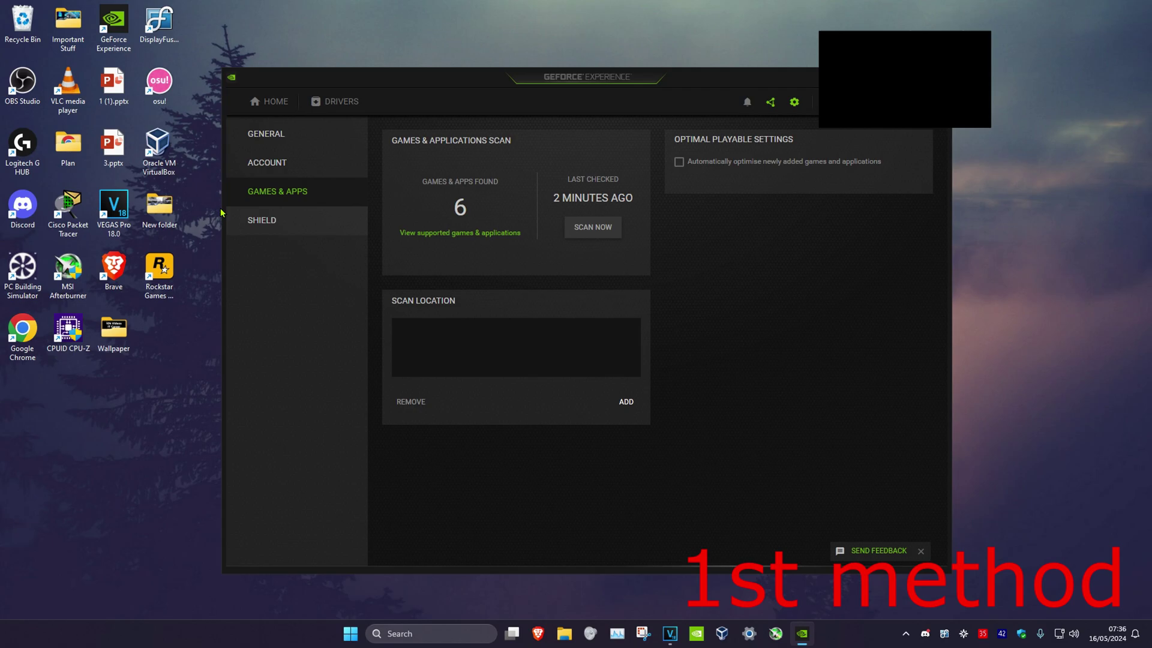
{"action": "left_click", "coordinate": [594, 229]}
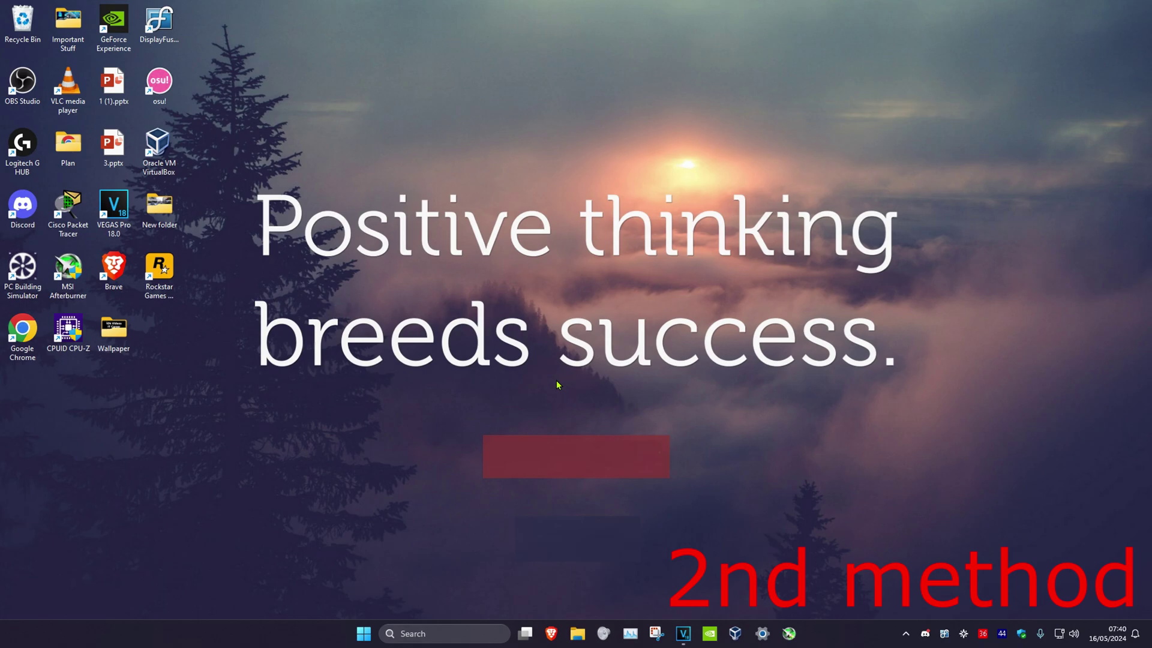
Open the Windows Temp folder using 'temp' in the Run dialog.
{"action": "left_click", "coordinate": [451, 630]}
{"action": "type", "text": "run"}
{"action": "key", "text": "Return"}
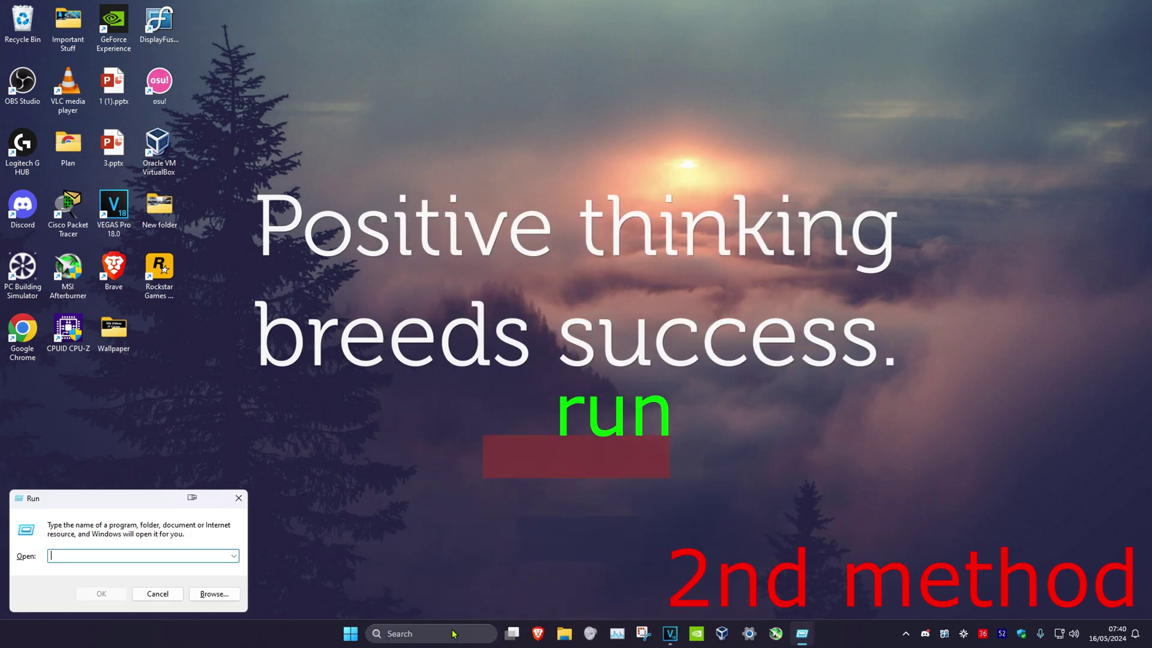
{"action": "type", "text": "temp"}
{"action": "key", "text": "Return"}
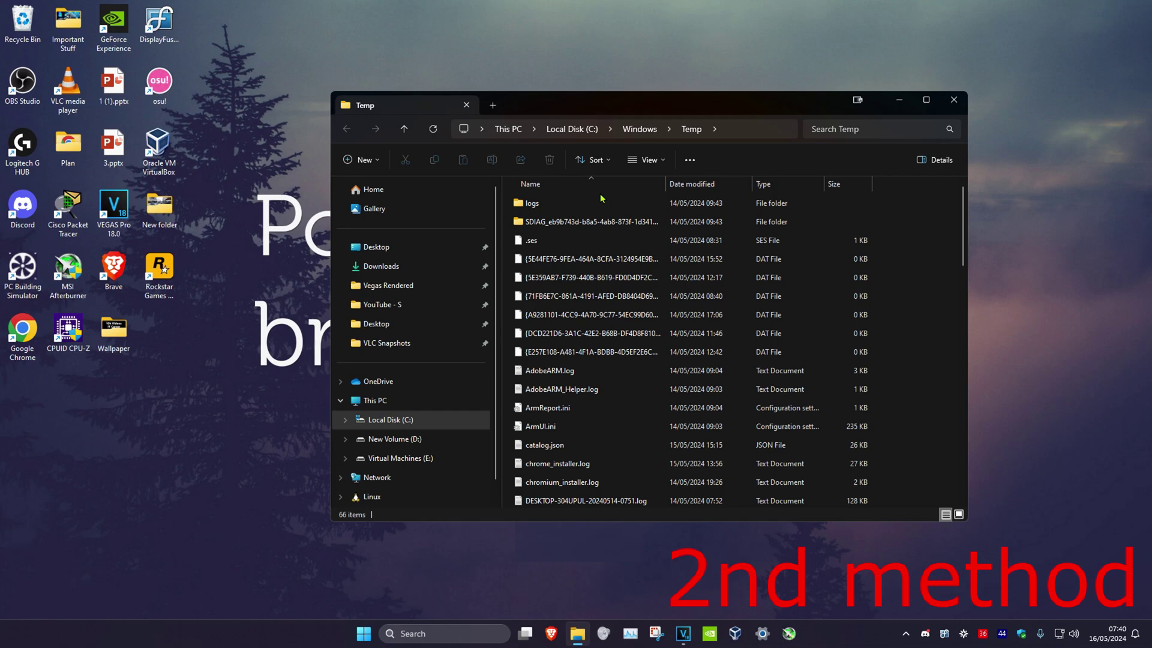
Delete all Temp folder items for all current items, skipping the files in use.
{"action": "key", "text": "ctrl+a"}
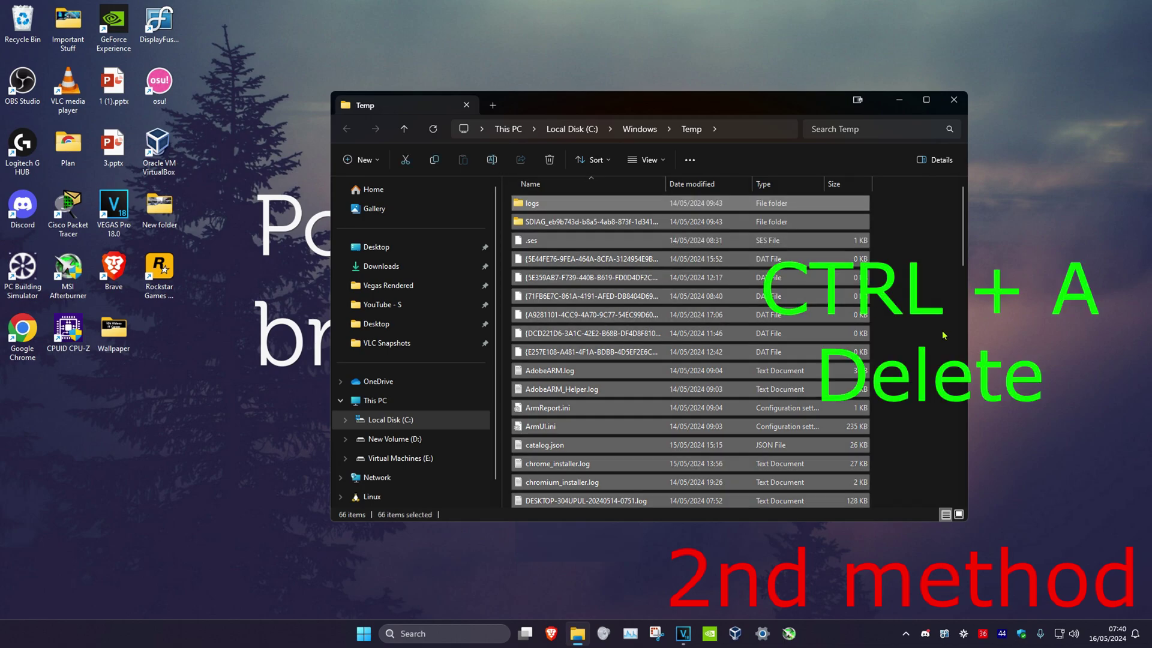
{"action": "key", "text": "Delete"}
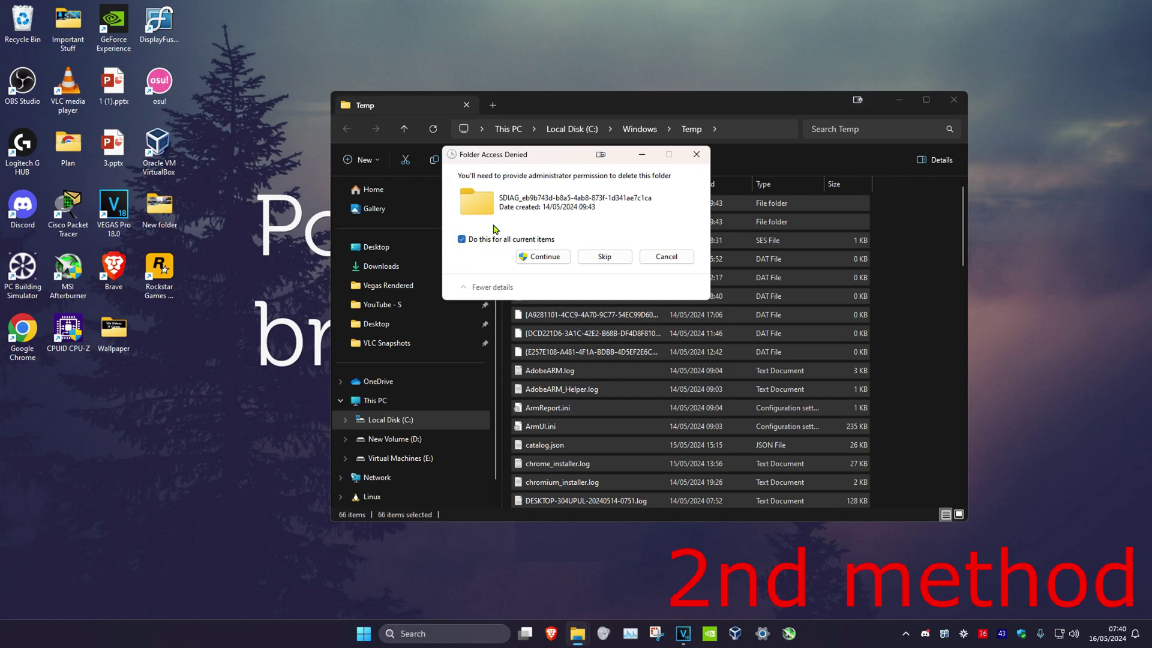
{"action": "left_click", "coordinate": [546, 260]}
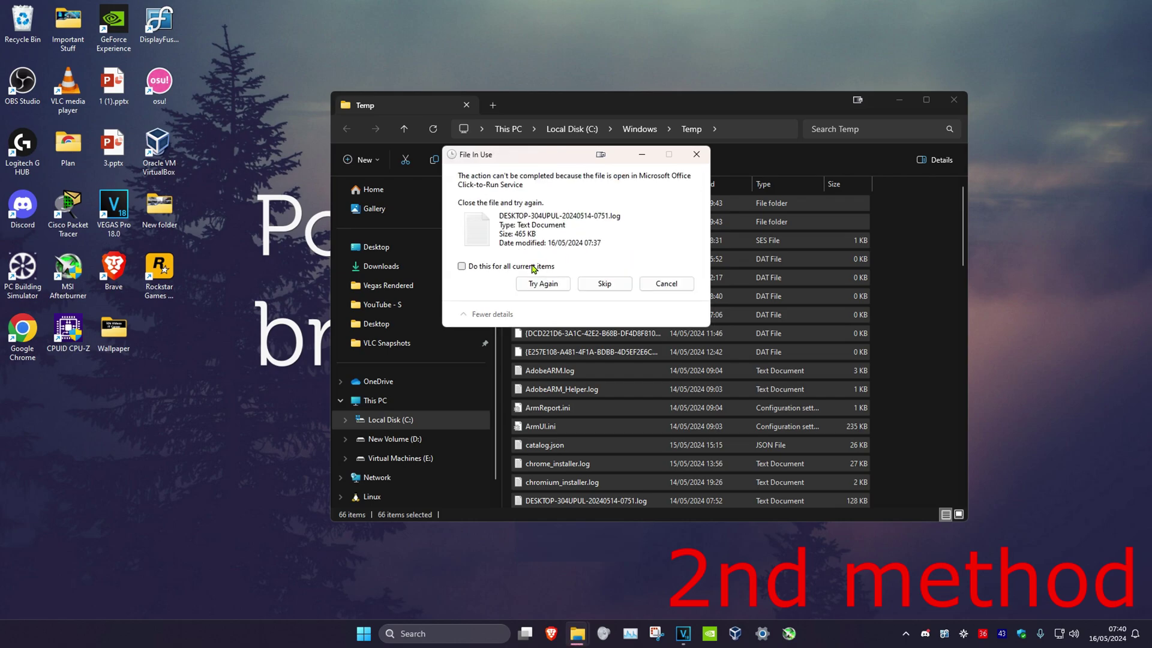
{"action": "left_click", "coordinate": [669, 294]}
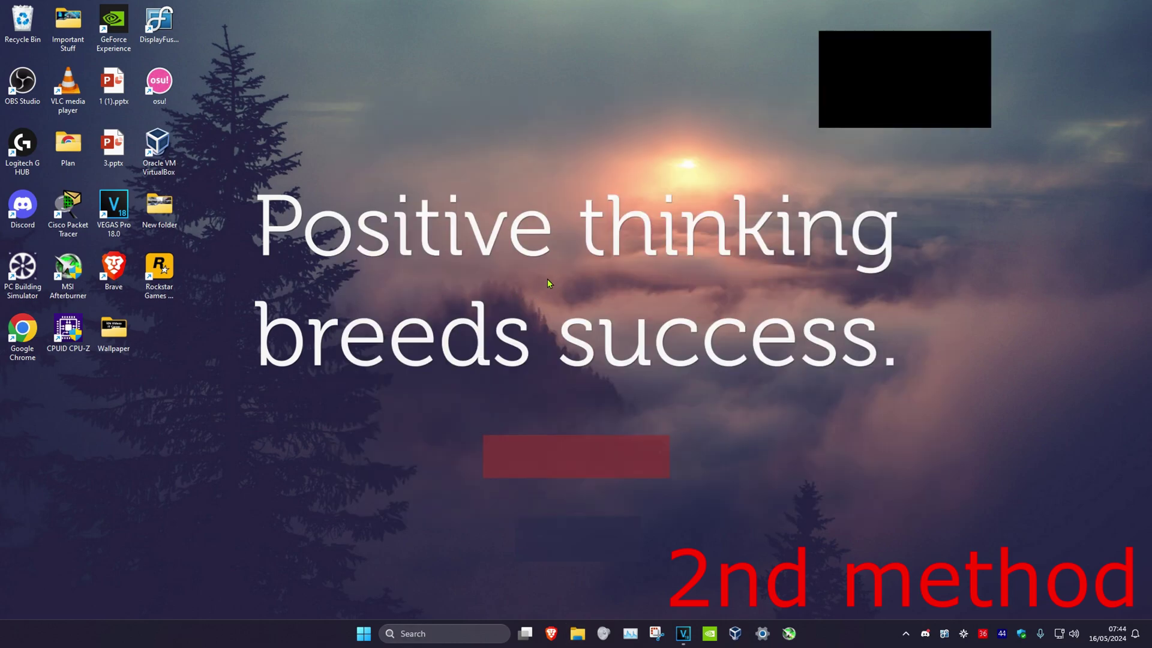
Launch NVIDIA Control Panel from the desktop right-click menu's Show more options list.
{"action": "right_click", "coordinate": [544, 281]}
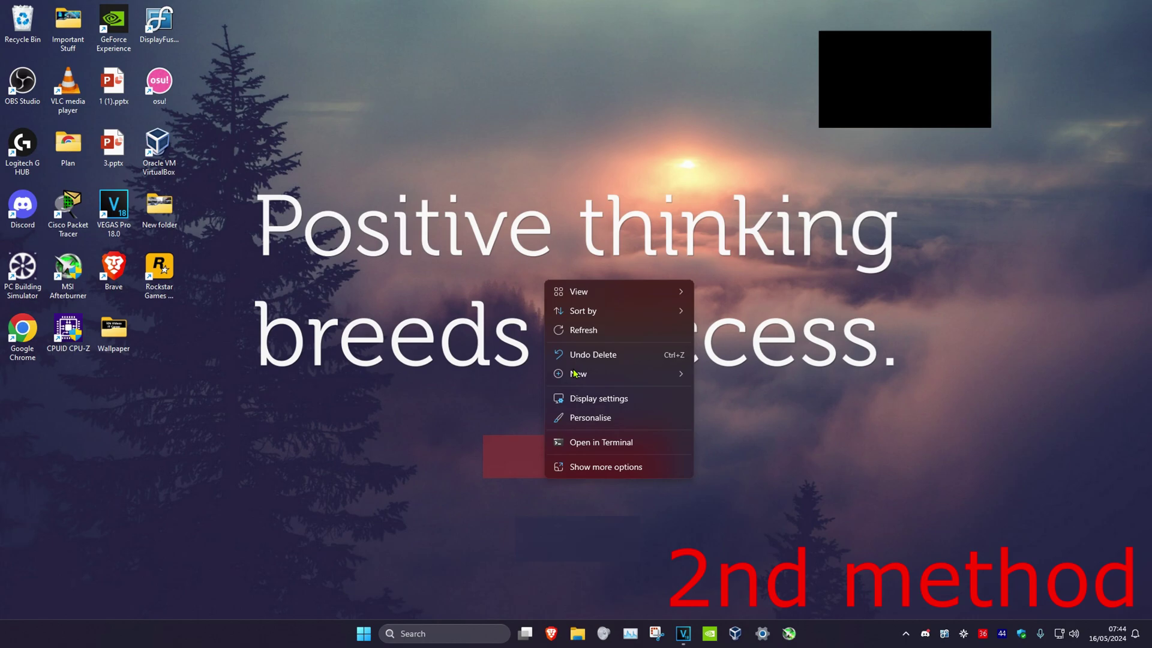
{"action": "left_click", "coordinate": [602, 467]}
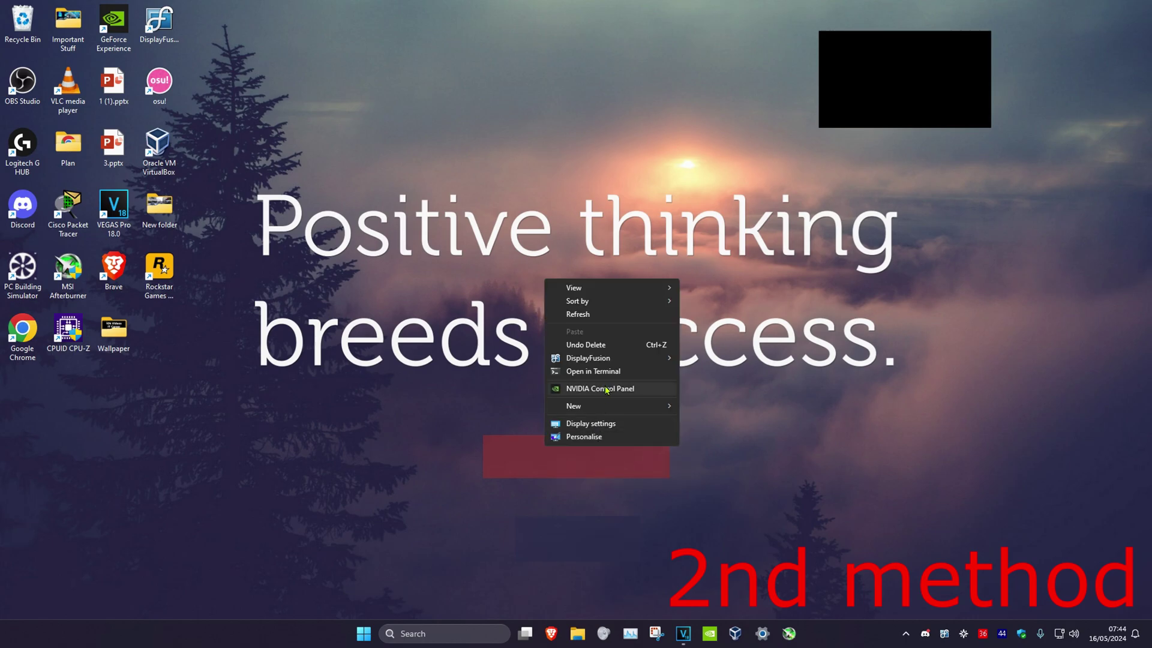
{"action": "left_click", "coordinate": [607, 389]}
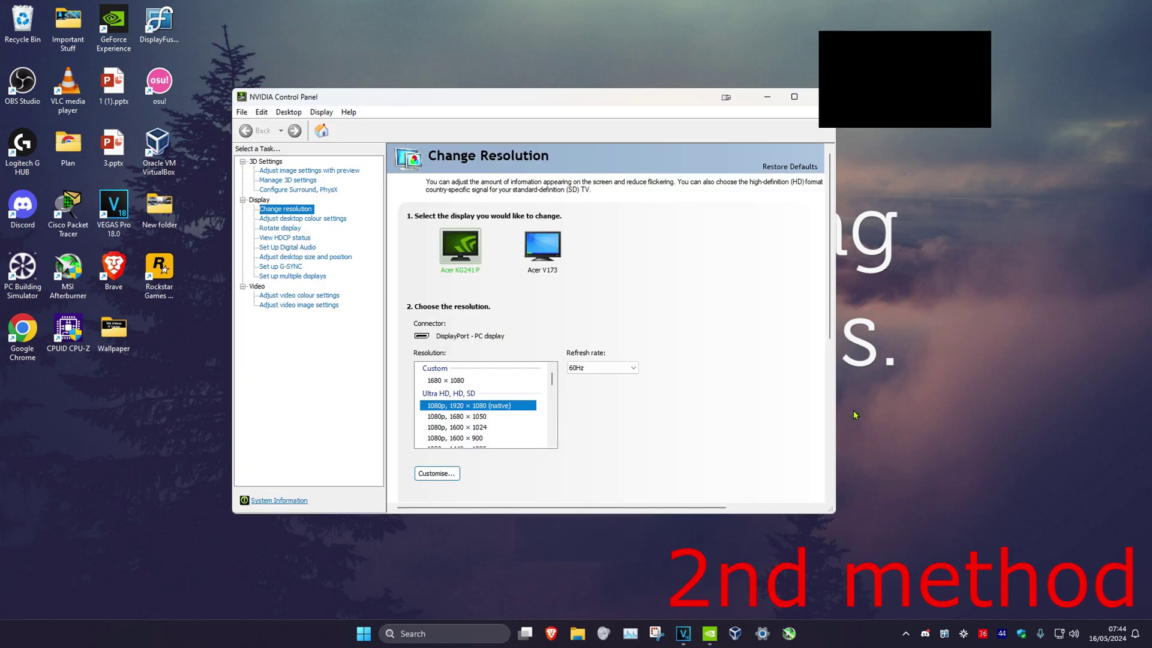
Restore the Global Settings in Manage 3D settings to their defaults.
{"action": "left_click", "coordinate": [291, 184]}
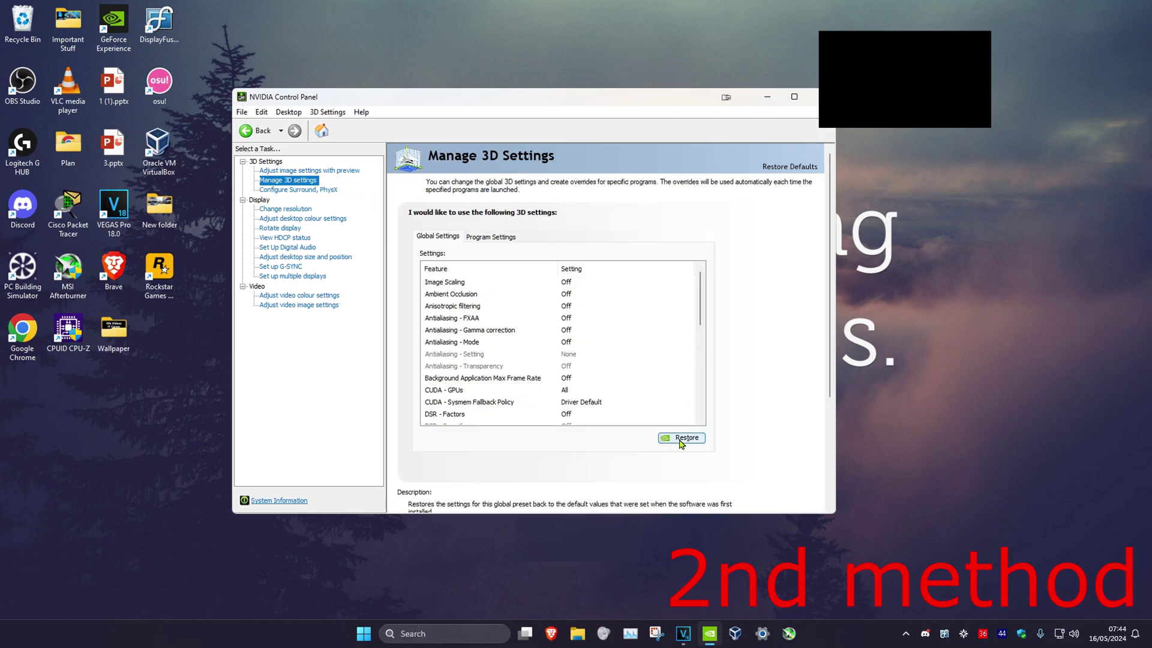
{"action": "left_click", "coordinate": [682, 440]}
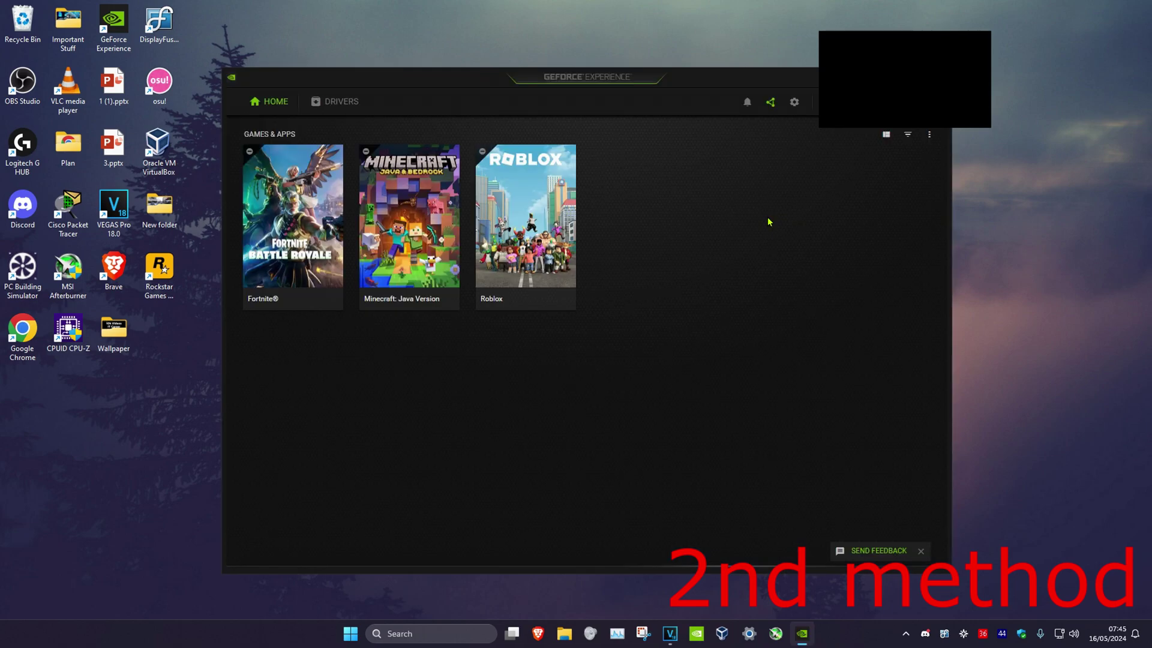
Check for driver updates on the Drivers page, confirming Game Ready Driver 552.44.
{"action": "left_click", "coordinate": [335, 102]}
{"action": "left_click", "coordinate": [862, 142]}
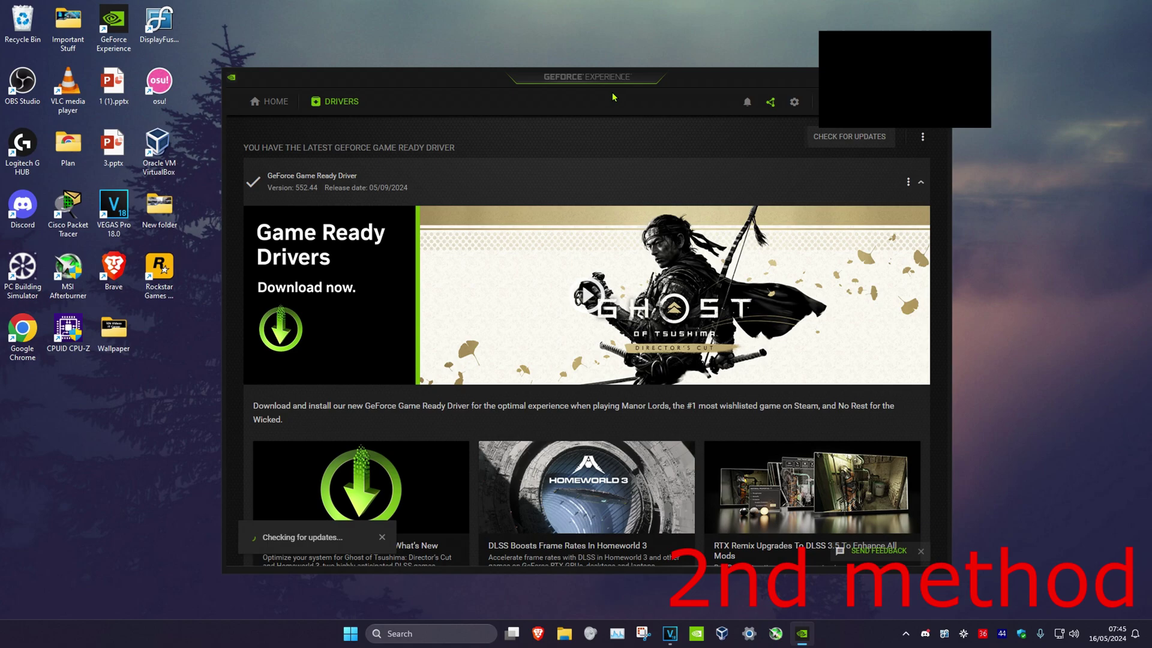